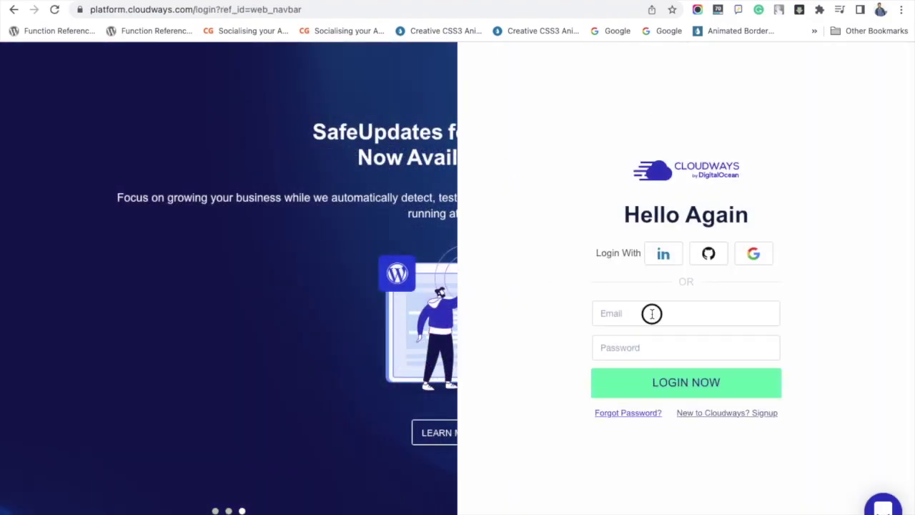
Log in with the account e-mail and password, correcting a mistyped password character.
click(651, 312)
text(user)
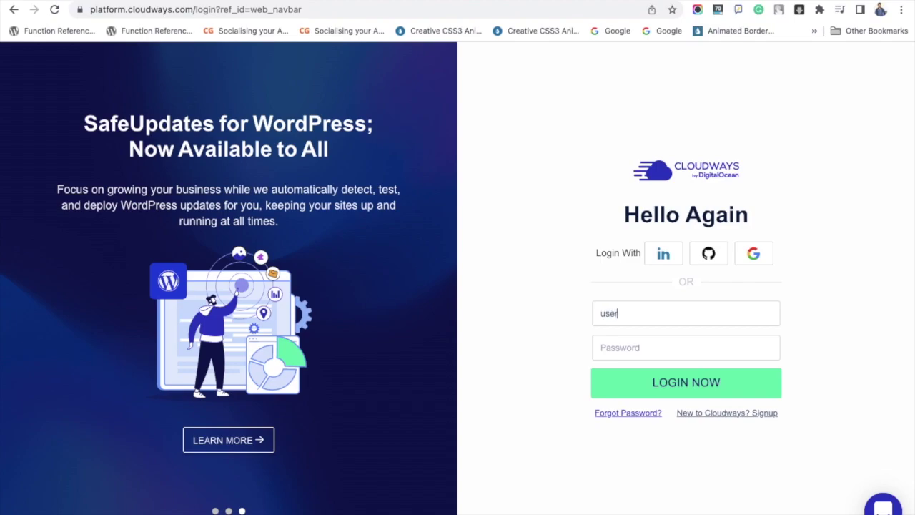
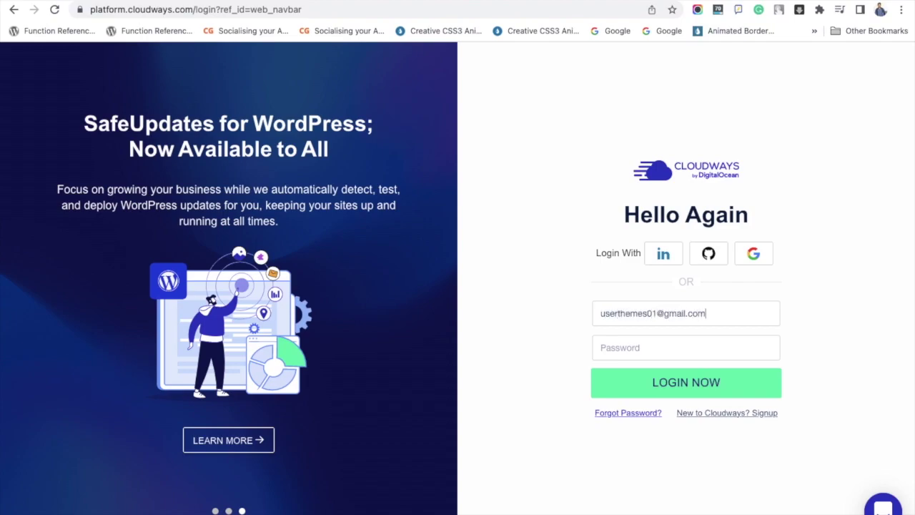
key(Tab)
text(•)
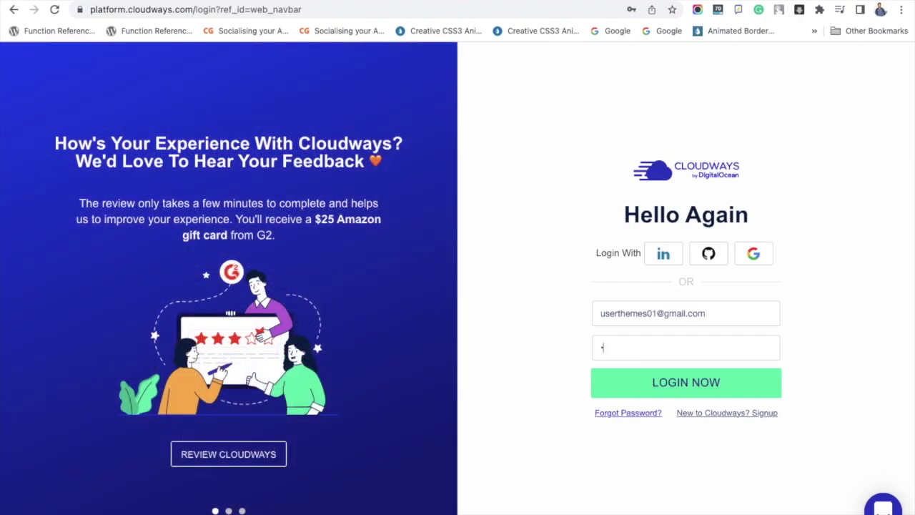
key(BackSpace)
key(BackSpace)
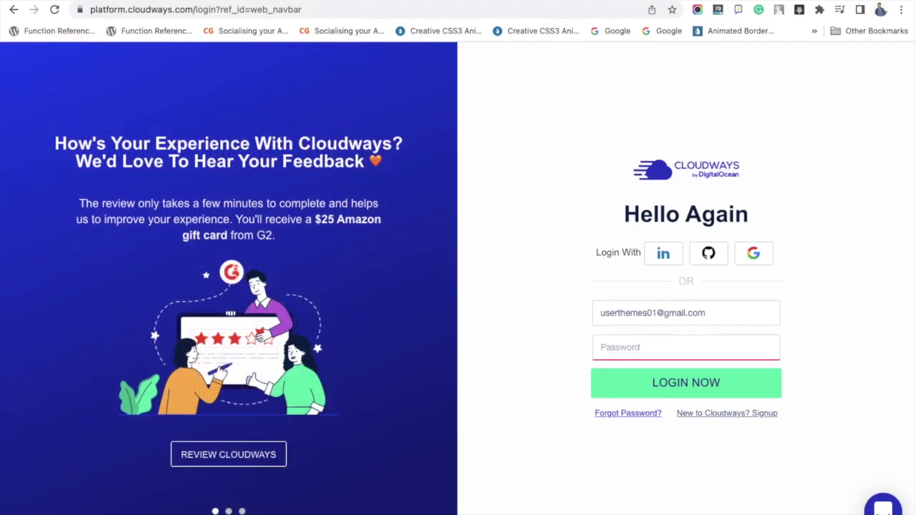
text(•)
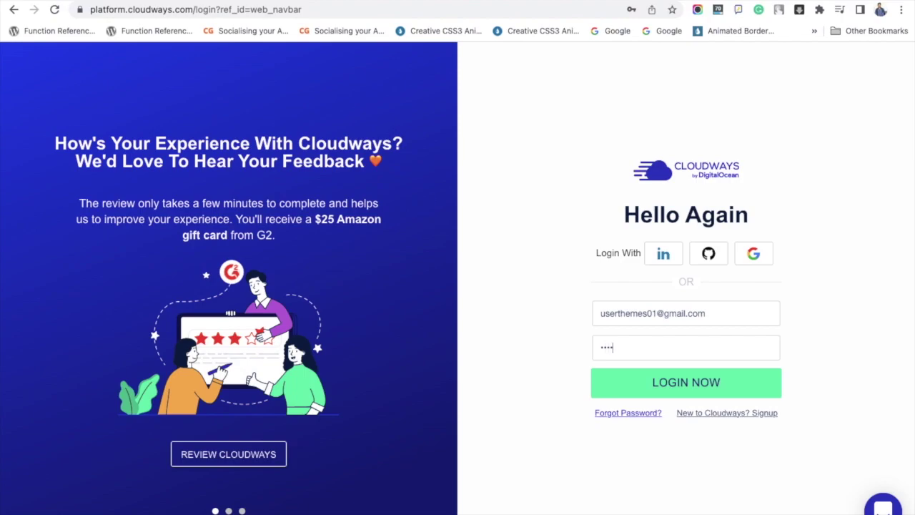
text(•••)
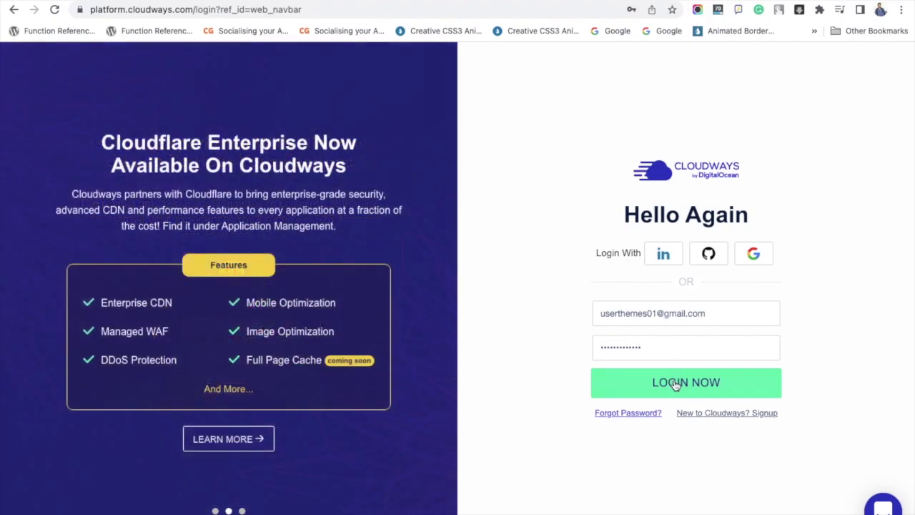
click(674, 382)
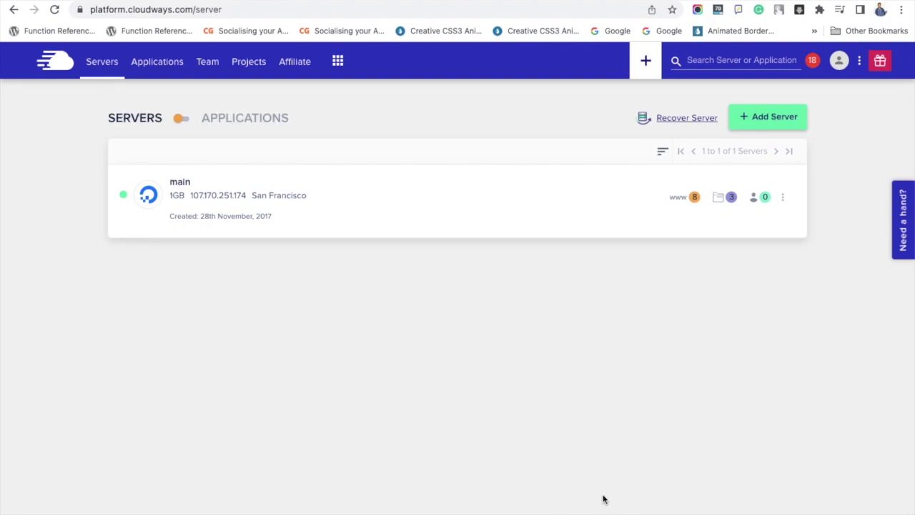
Open the server 'main' from the Servers list.
click(189, 181)
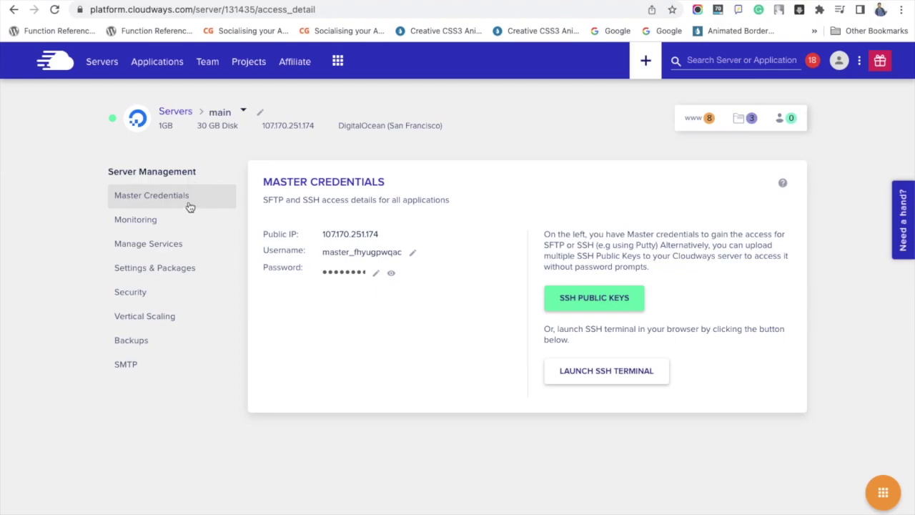
Enable the Varnish service in Manage Services for server 'main'.
click(184, 244)
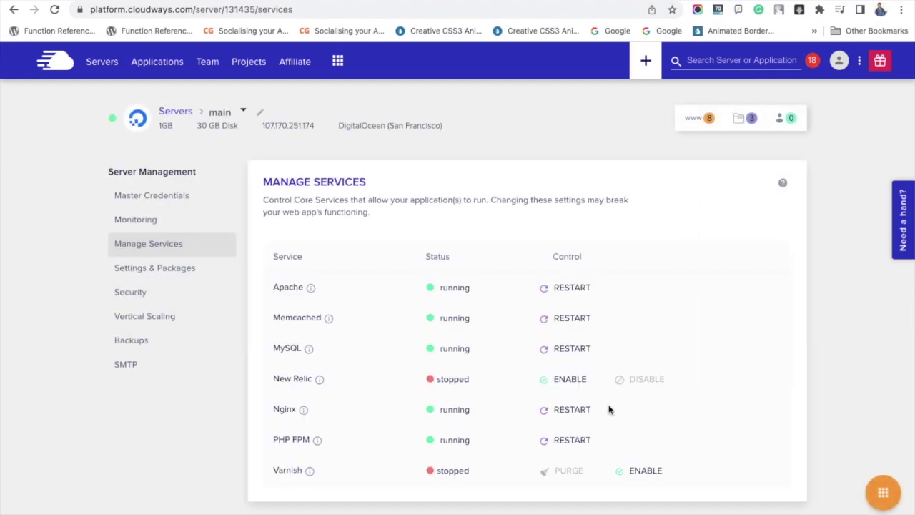
click(285, 473)
double_click(286, 472)
mouse_move(312, 473)
click(641, 472)
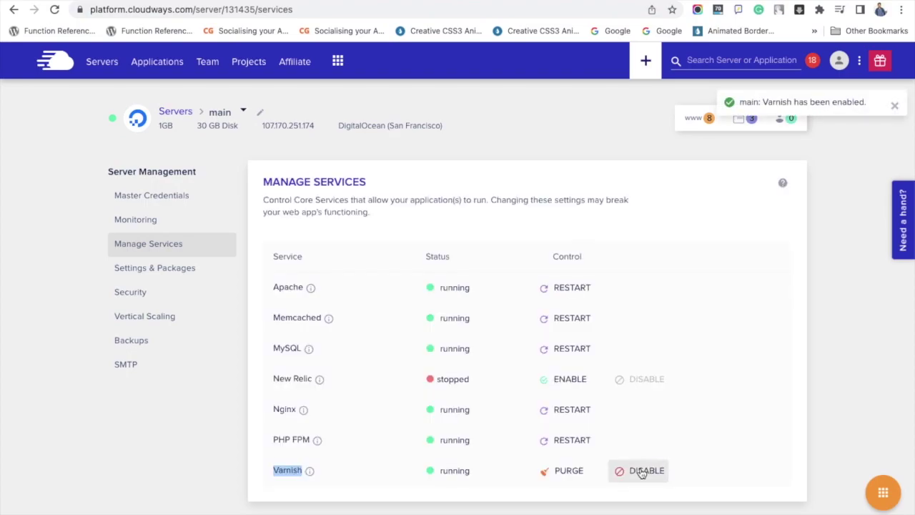
drag(740, 101, 865, 100)
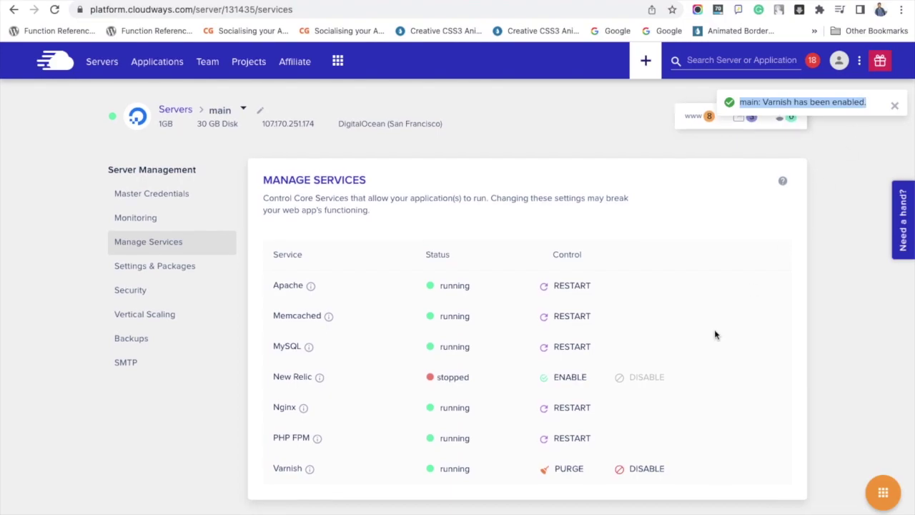
Purge the Varnish cache from the Varnish row in Manage Services.
click(565, 478)
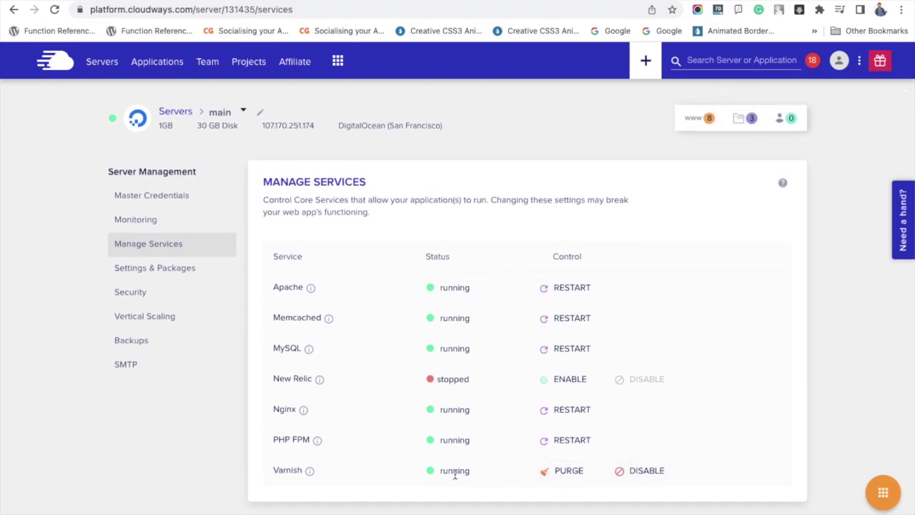
double_click(455, 474)
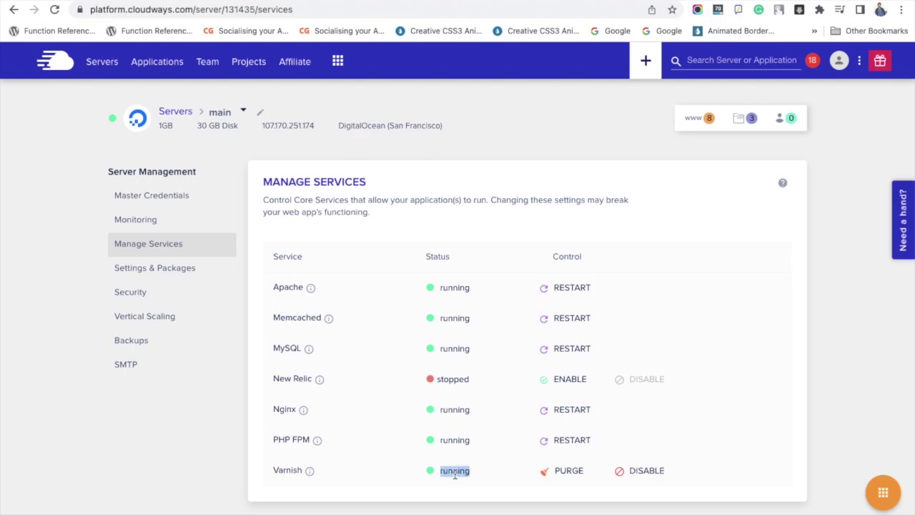
click(564, 475)
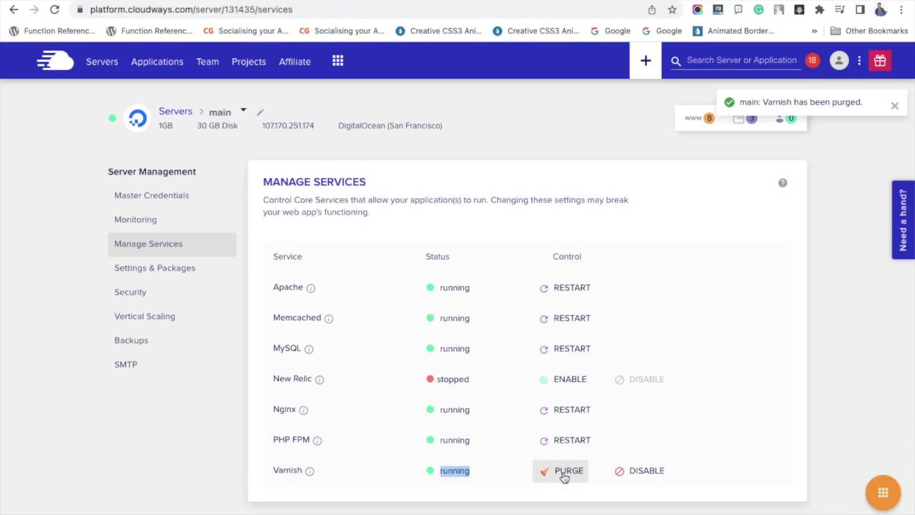
triple_click(780, 103)
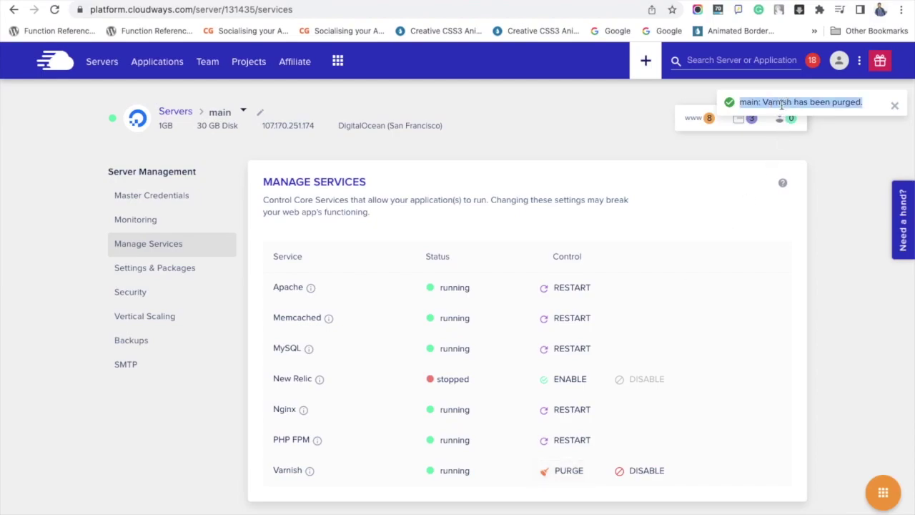
click(812, 227)
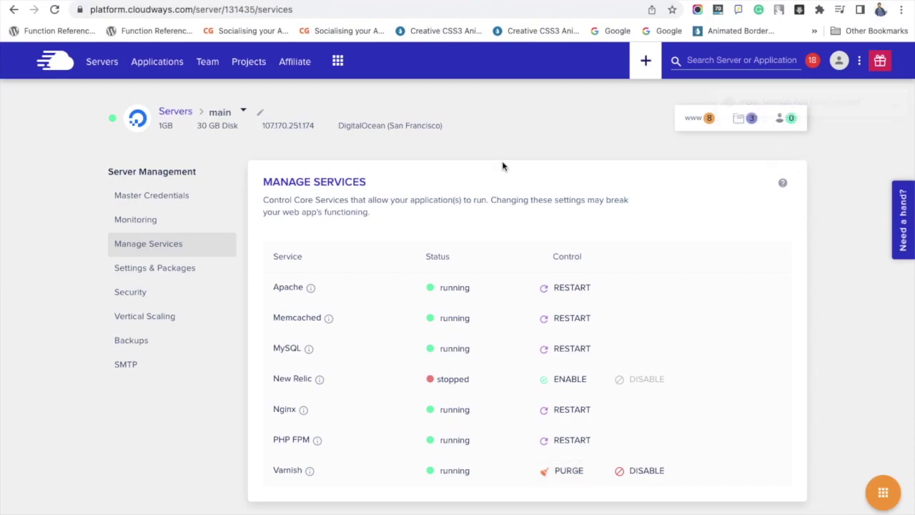
Enable Varnish in the userthemes app settings, then switch to the ariva app.
click(156, 69)
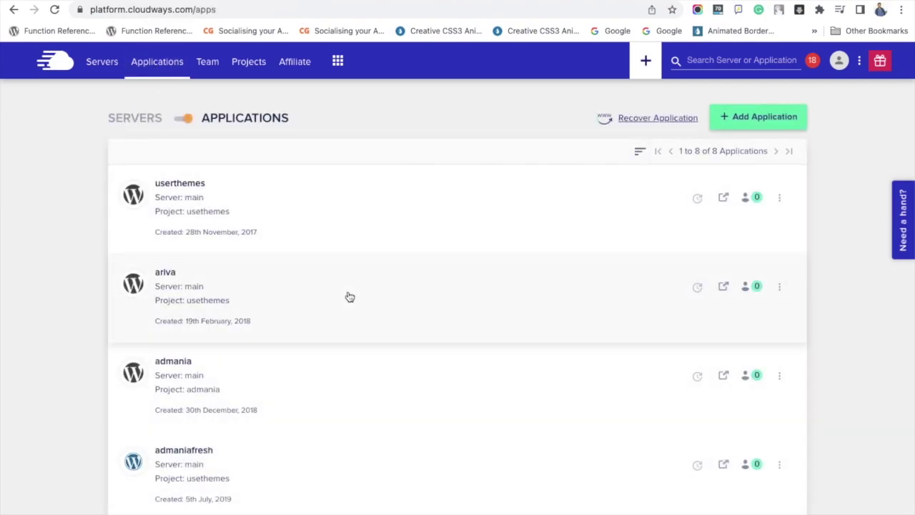
scroll(349, 297, down, 5)
scroll(350, 297, up, 5)
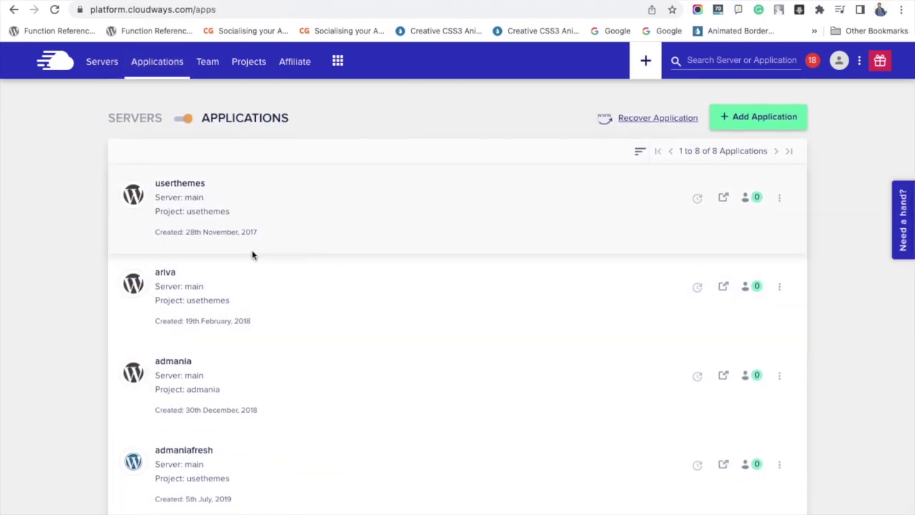
click(197, 185)
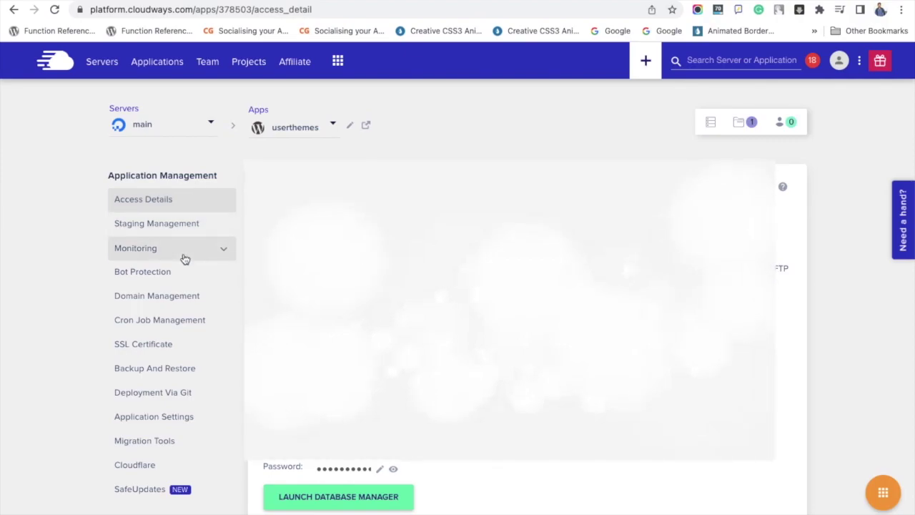
click(177, 418)
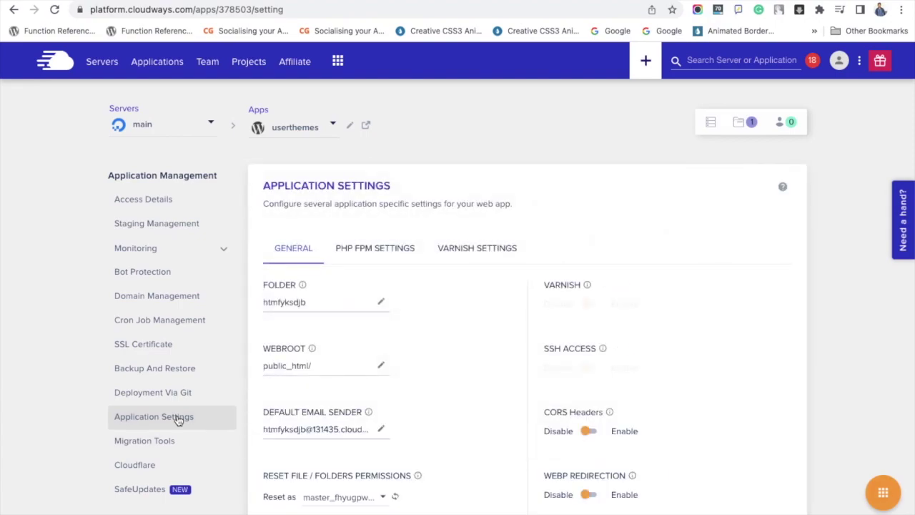
click(596, 305)
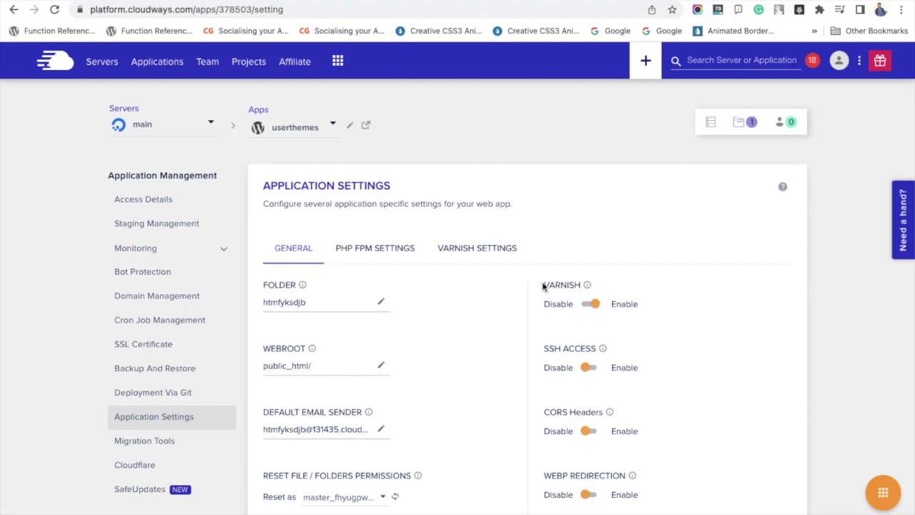
click(325, 130)
click(308, 184)
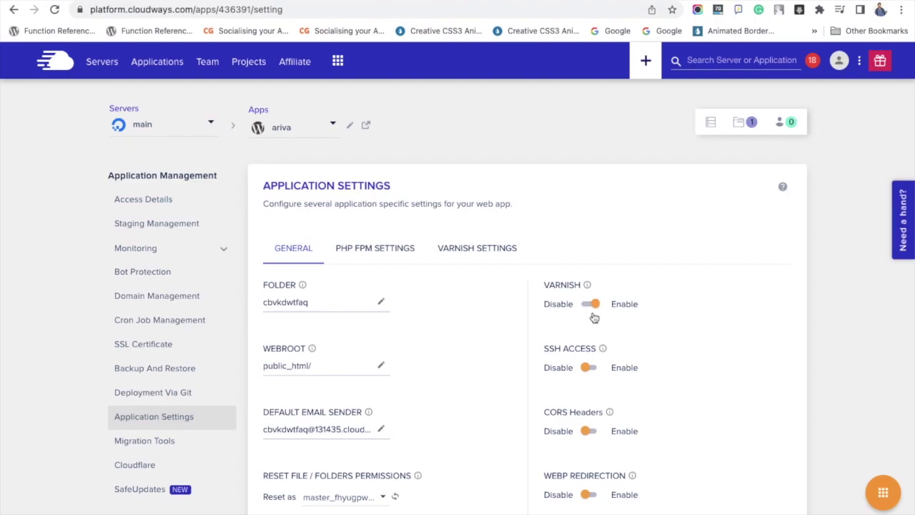
Switch to admania, disable its Varnish, then re-enable it, confirming each change.
click(311, 136)
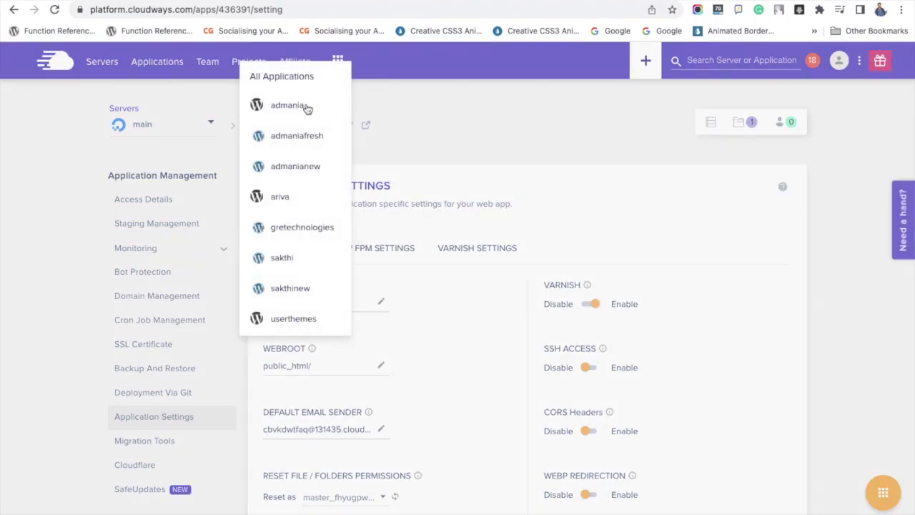
click(308, 107)
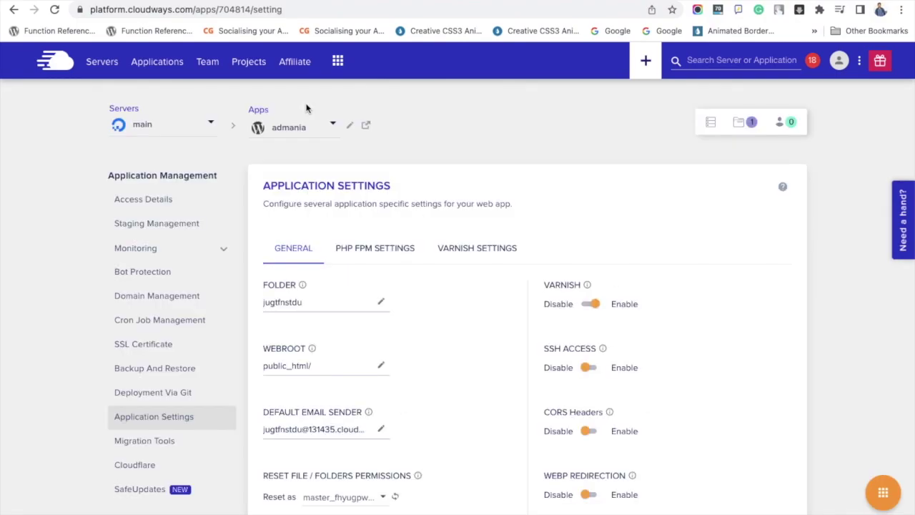
click(592, 306)
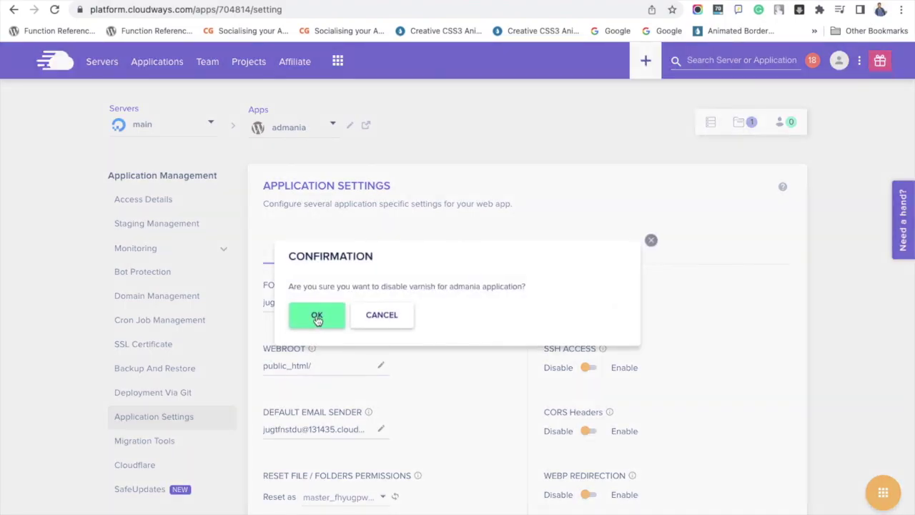
click(316, 318)
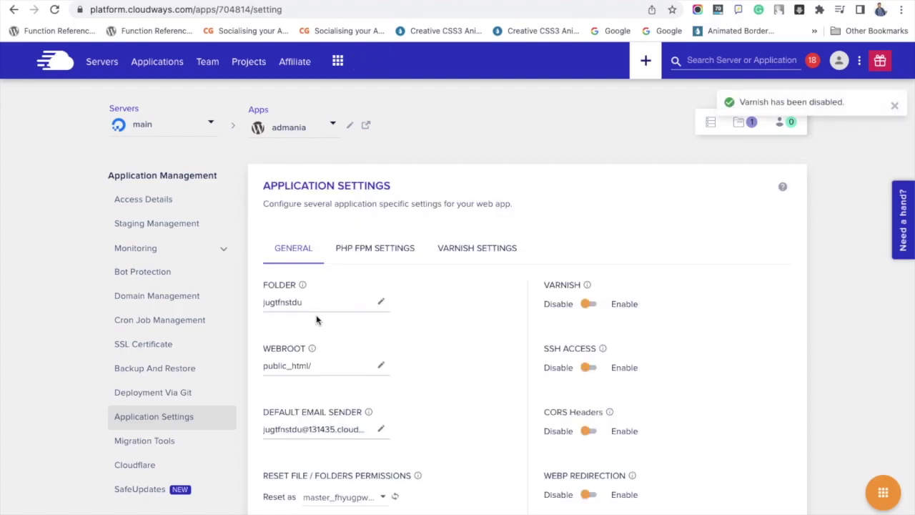
scroll(317, 320, down, 5)
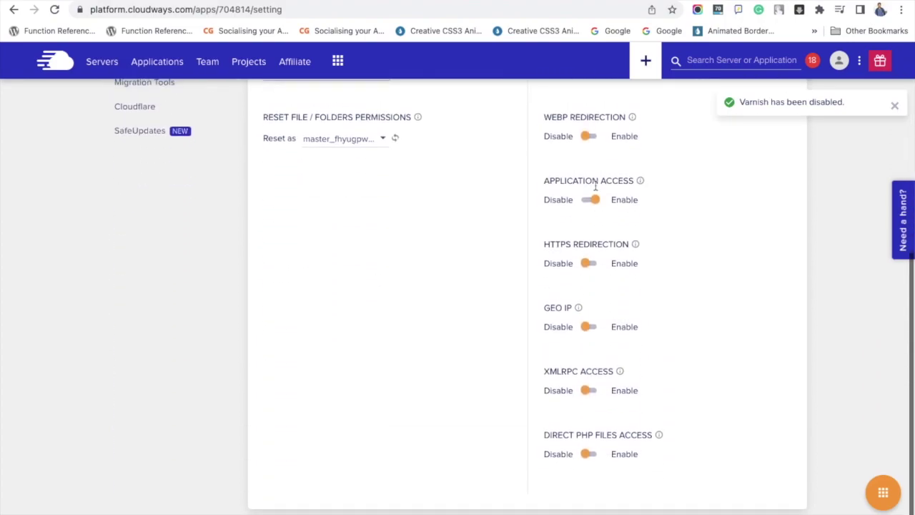
scroll(648, 179, up, 5)
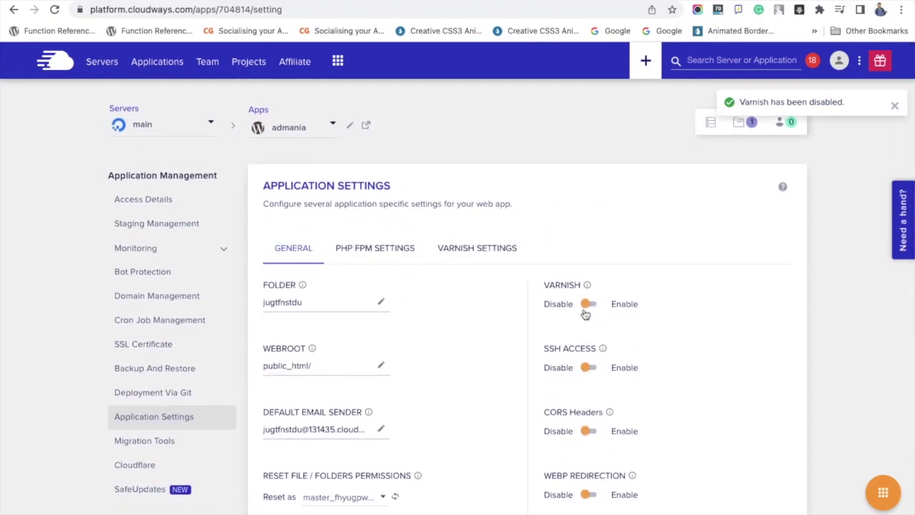
click(589, 304)
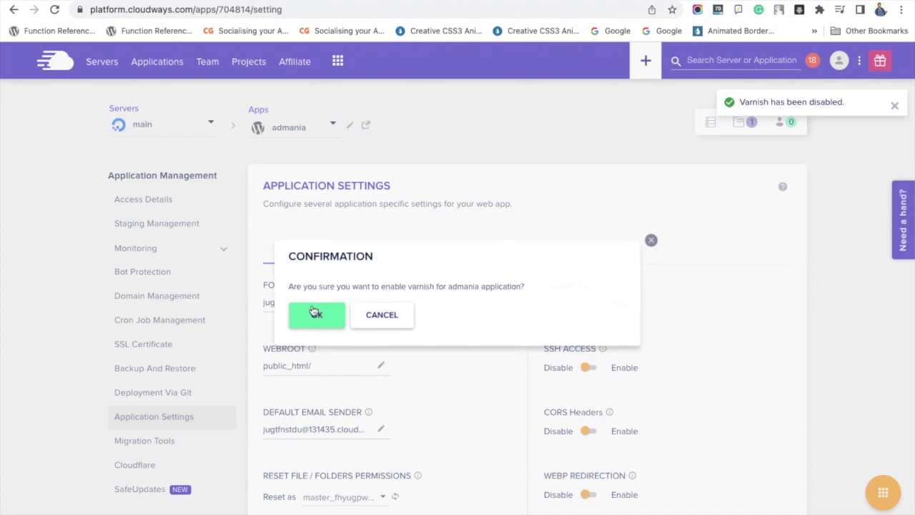
click(314, 312)
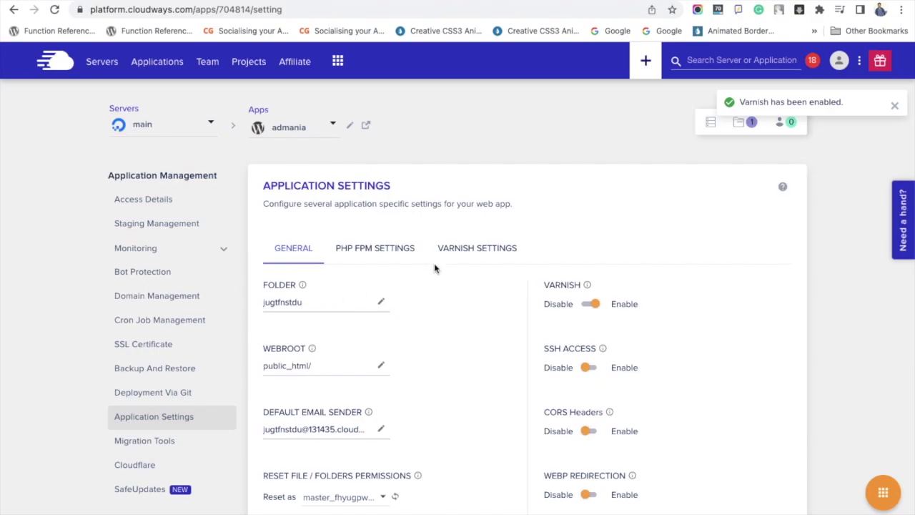
Add a new admania Varnish exclusion with type URL, ready for its value.
click(496, 254)
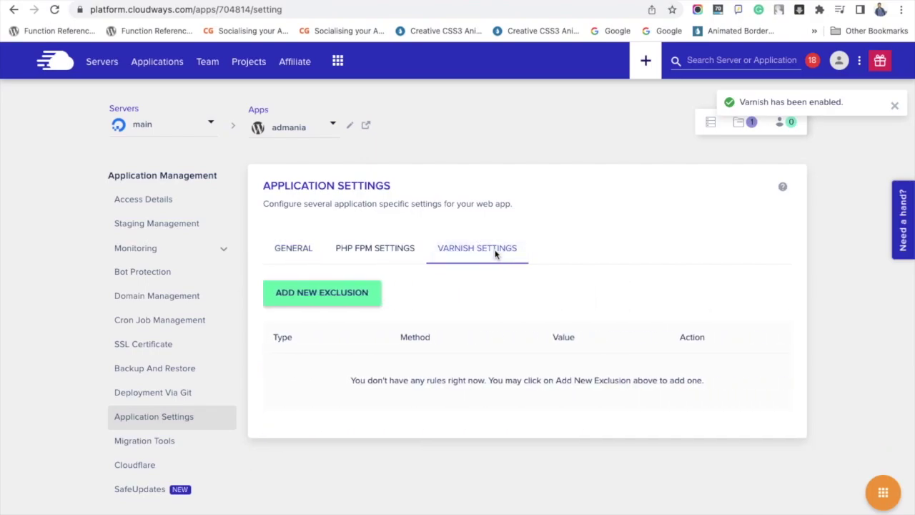
scroll(543, 328, down, 1)
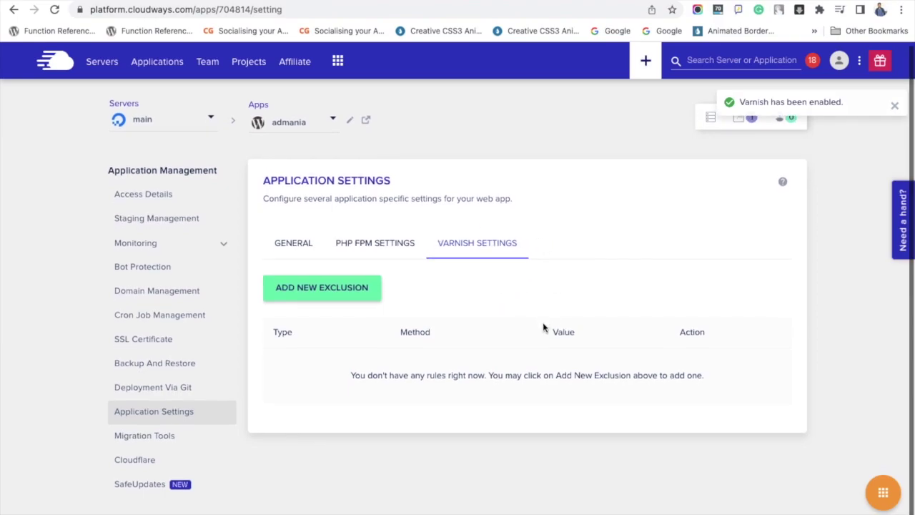
click(363, 299)
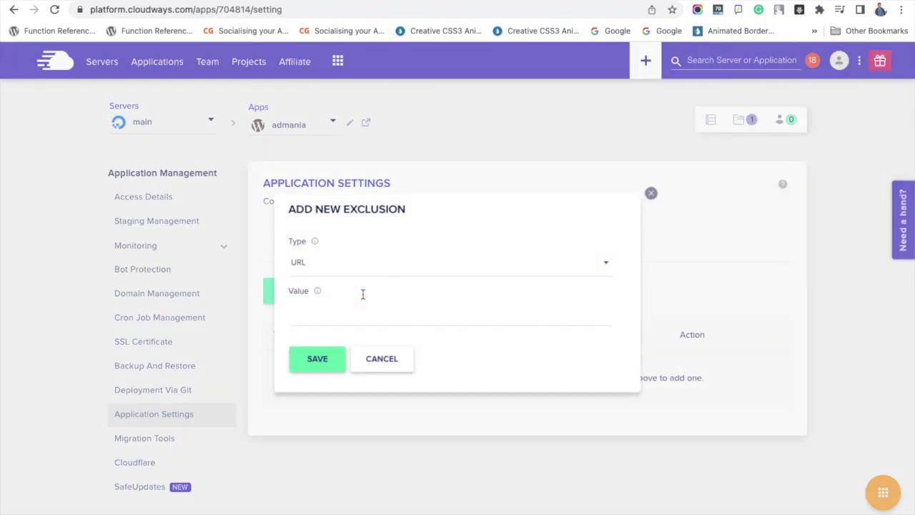
click(365, 273)
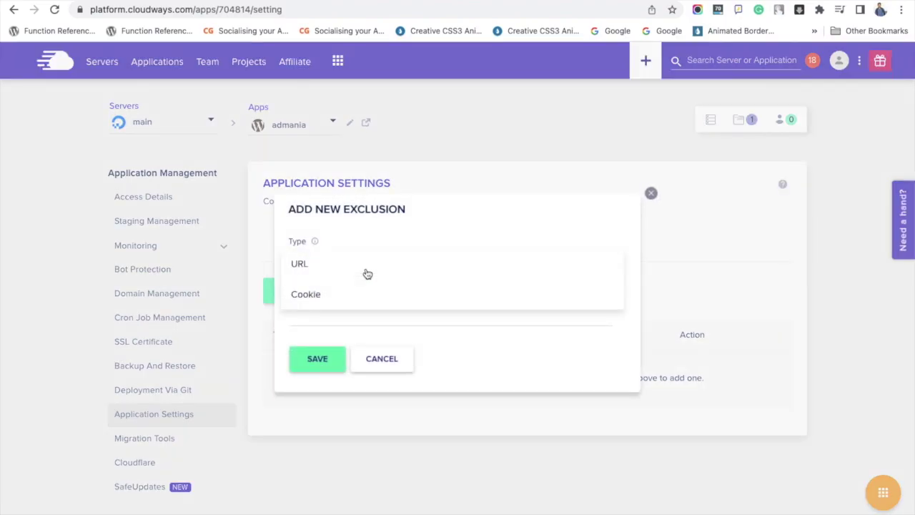
click(348, 268)
click(360, 316)
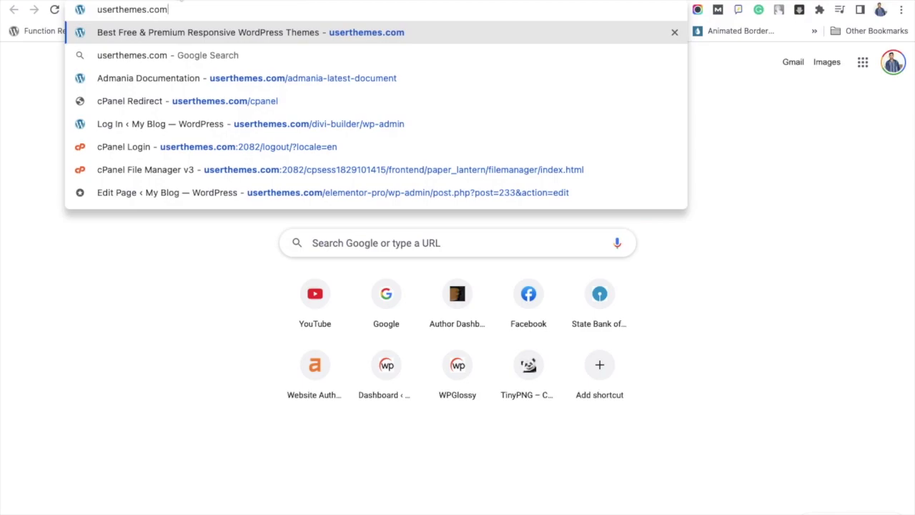
Load userthemes.net/wp-admin, view the Sample Page from All Pages, and copy its URL.
key(BackSpace)
key(BackSpace)
key(BackSpace)
text(net/)
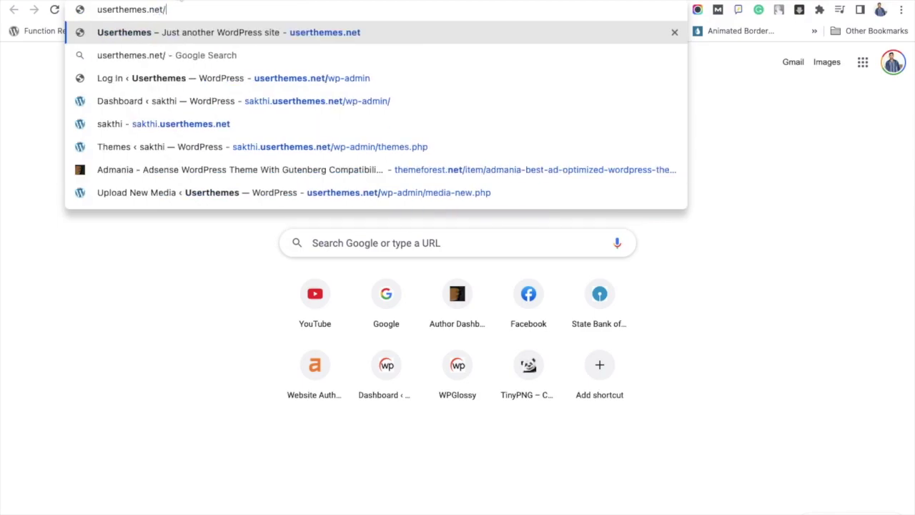
key(Return)
mouse_move(91, 240)
click(139, 236)
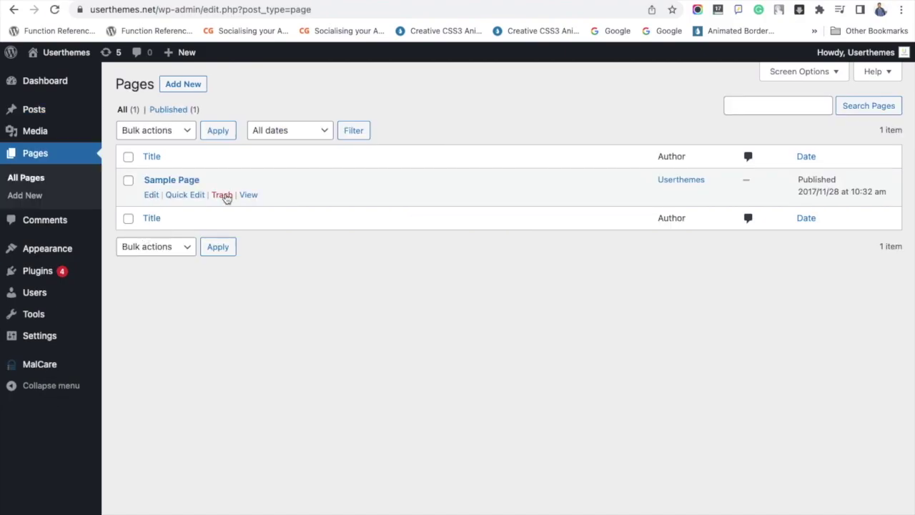
right_click(256, 198)
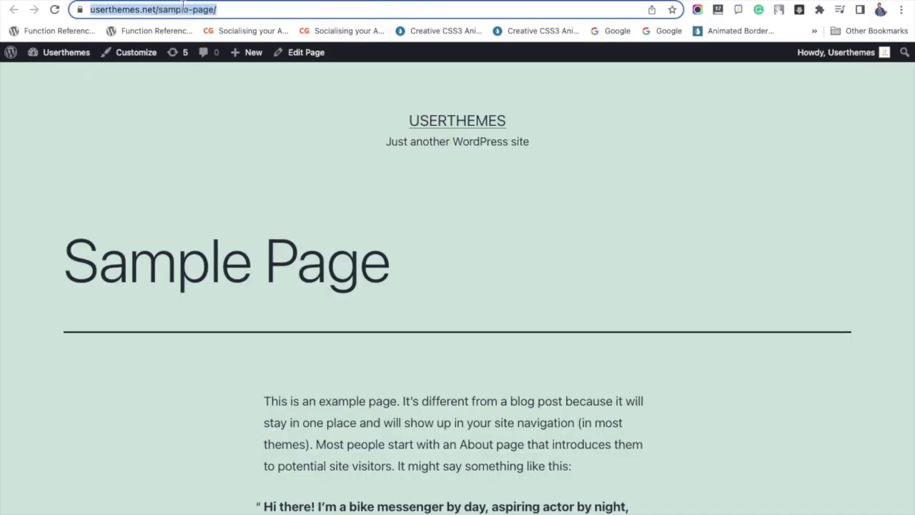
right_click(184, 6)
click(207, 109)
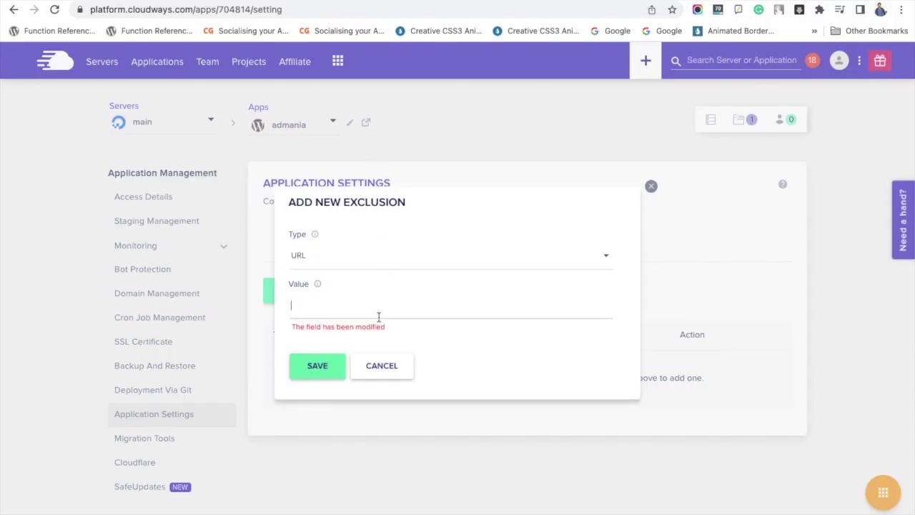
key(ctrl+v)
click(321, 368)
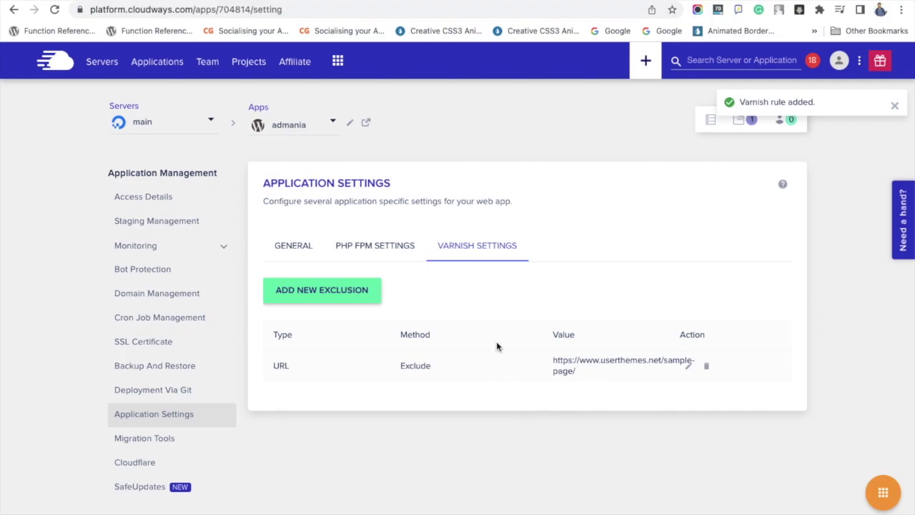
click(690, 368)
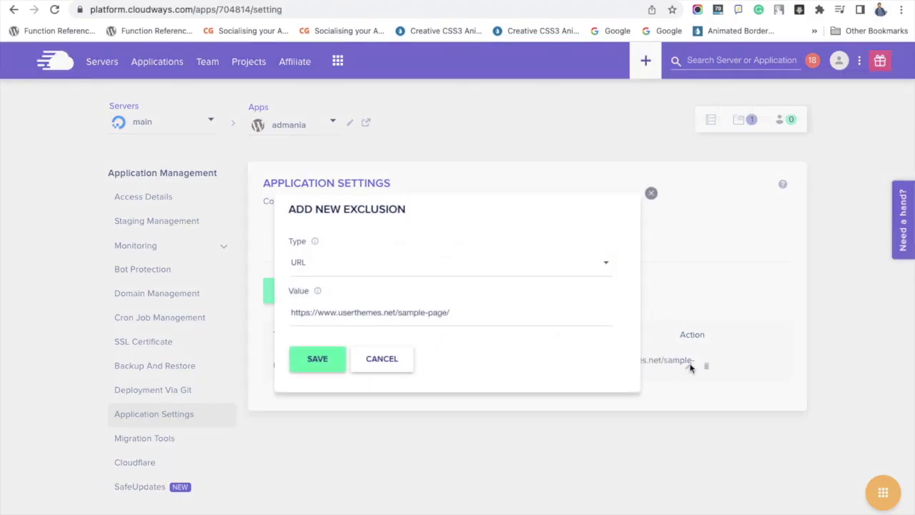
click(652, 194)
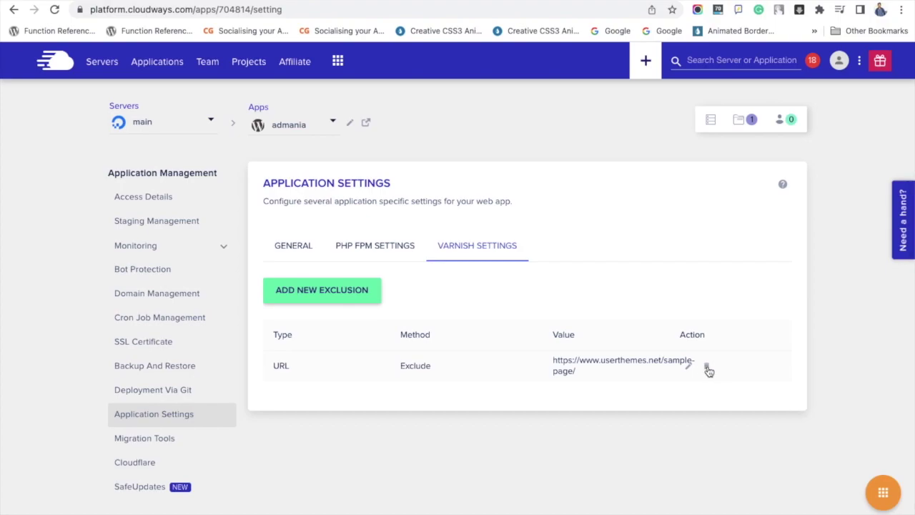
click(707, 368)
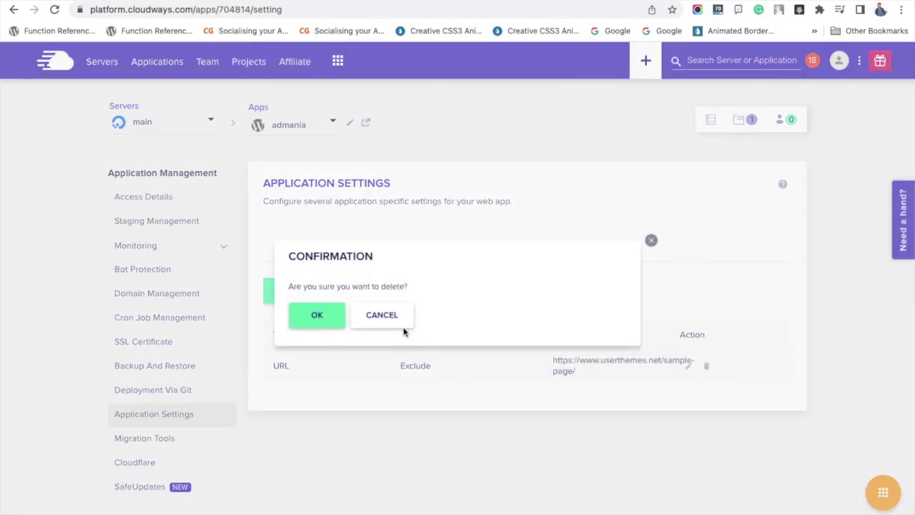
click(398, 321)
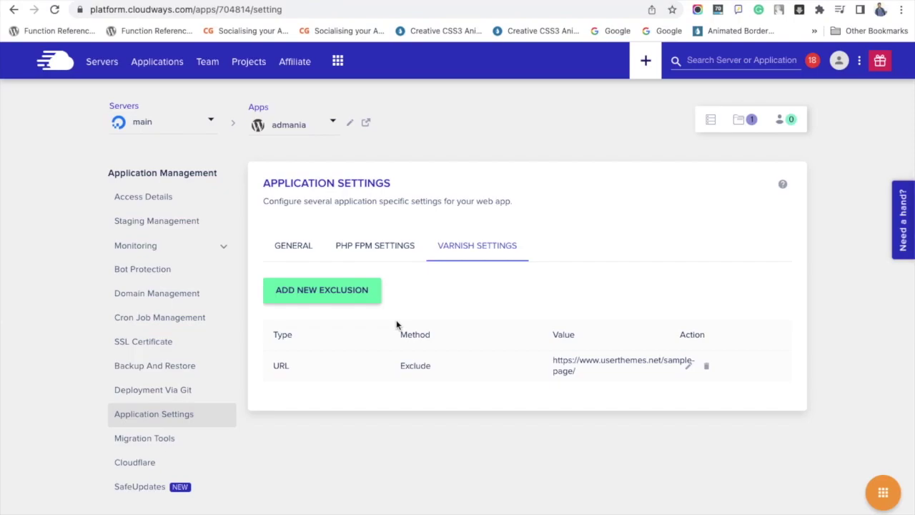